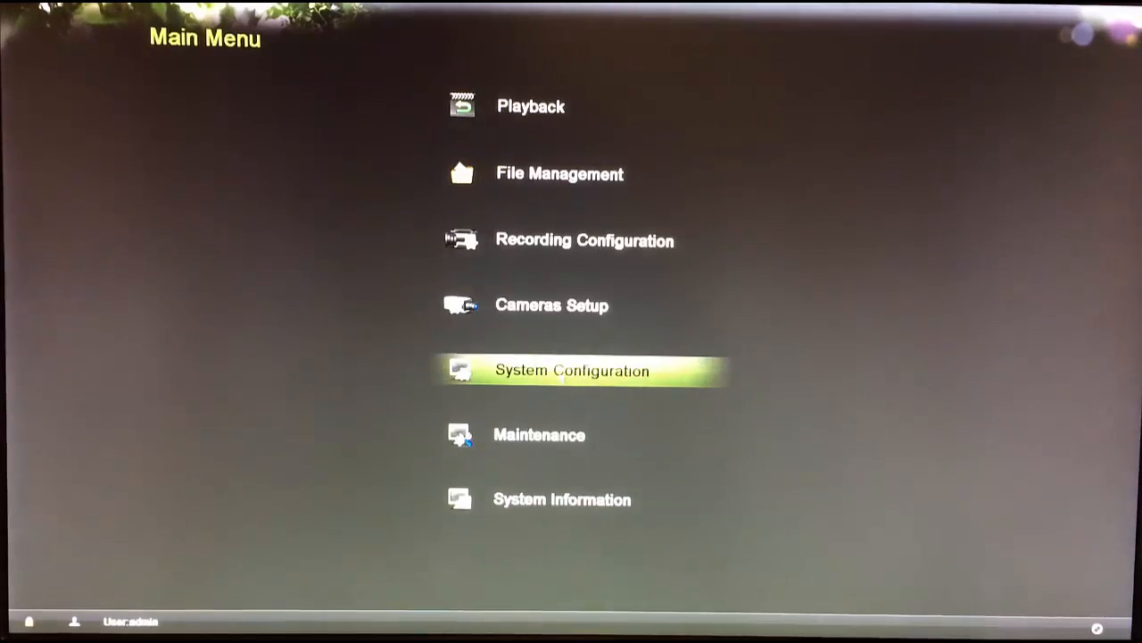
In the network settings of the system configuration, set the preferred DNS server to 8.8.8.8 and apply it
click(564, 377)
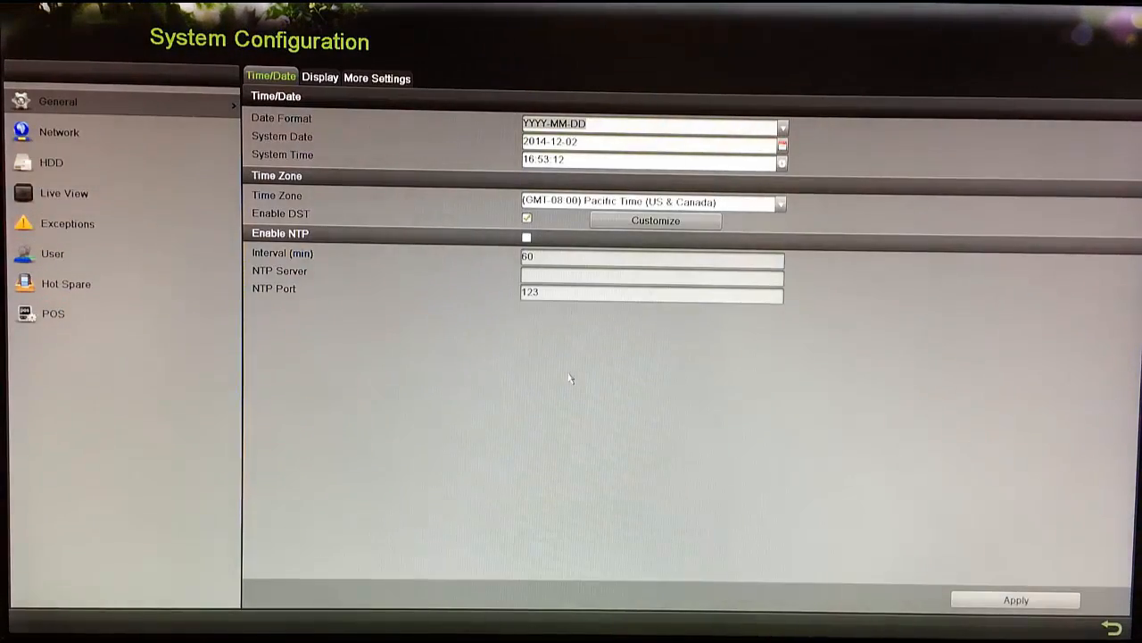
click(76, 137)
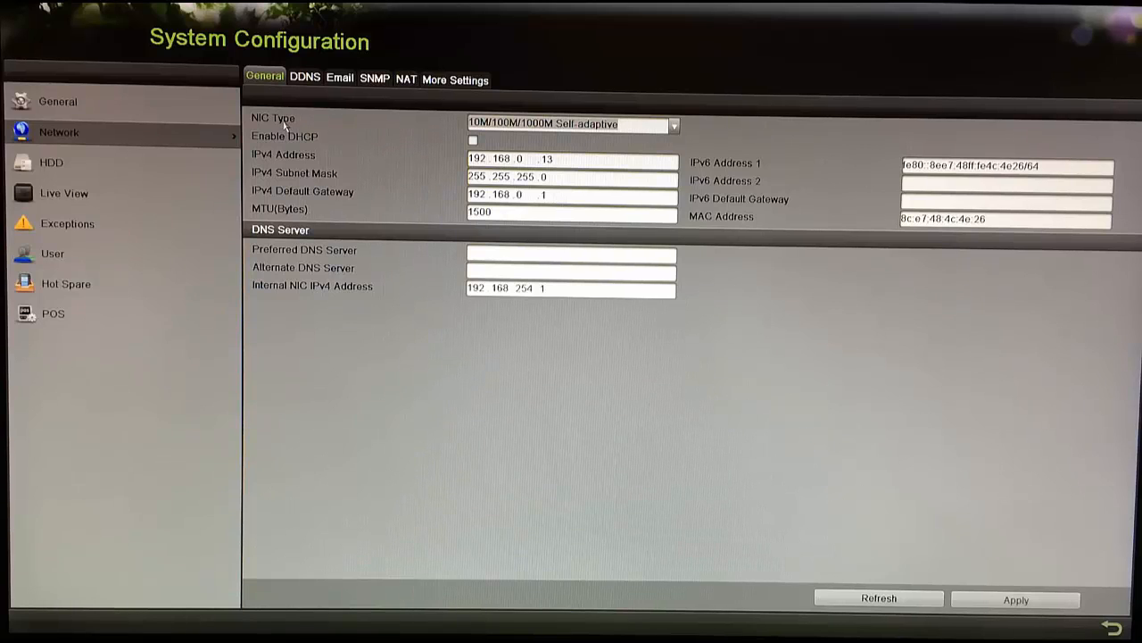
click(486, 257)
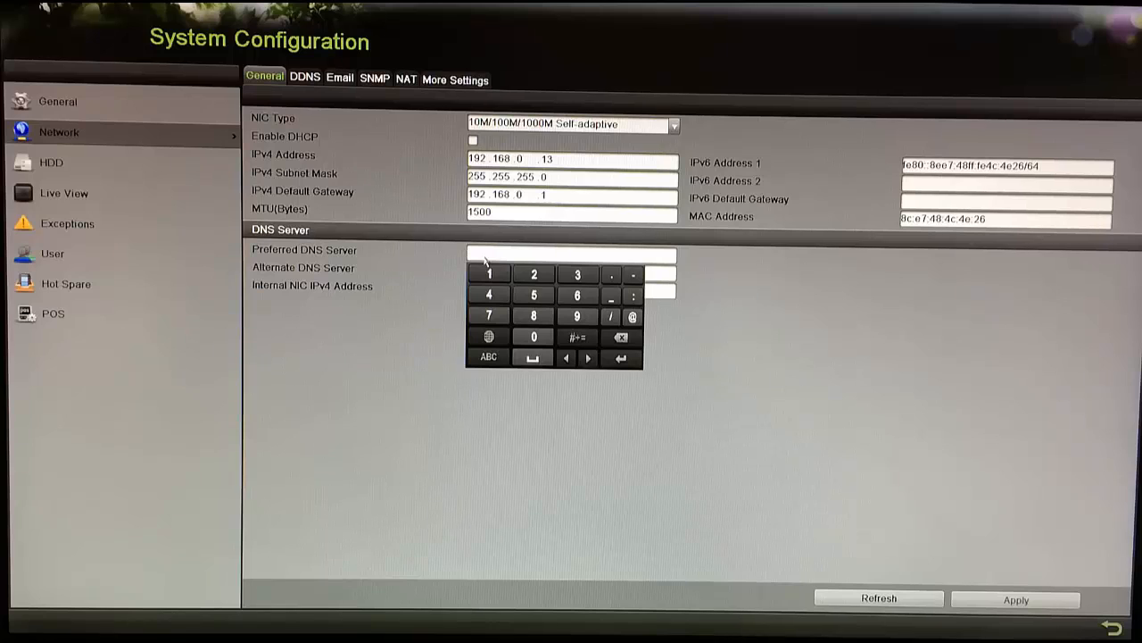
click(534, 316)
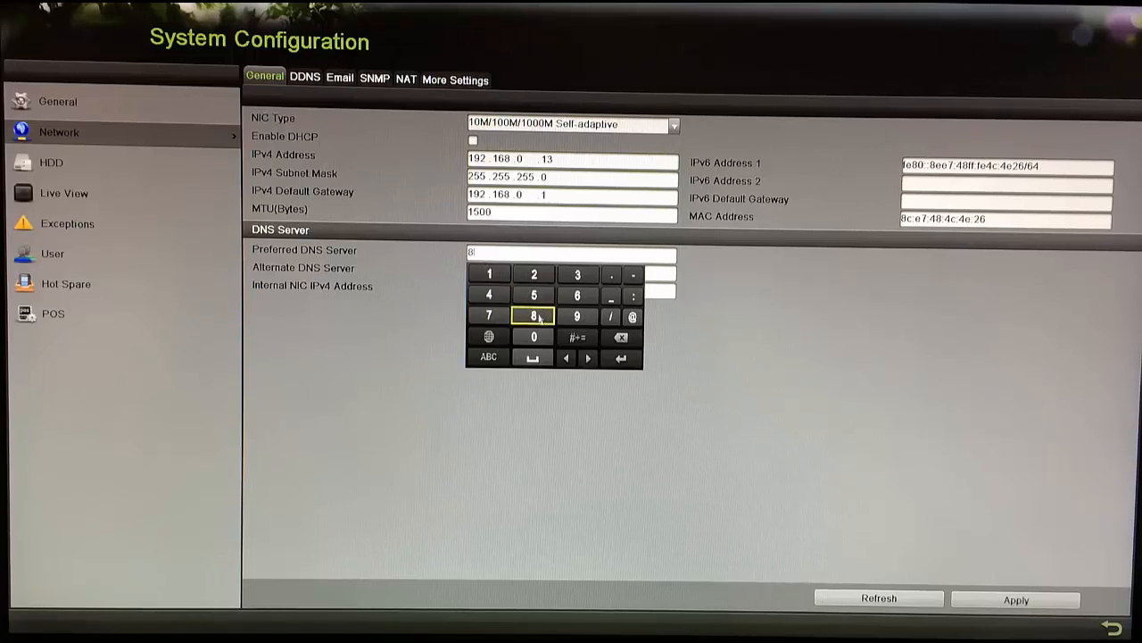
click(608, 277)
click(544, 316)
click(611, 276)
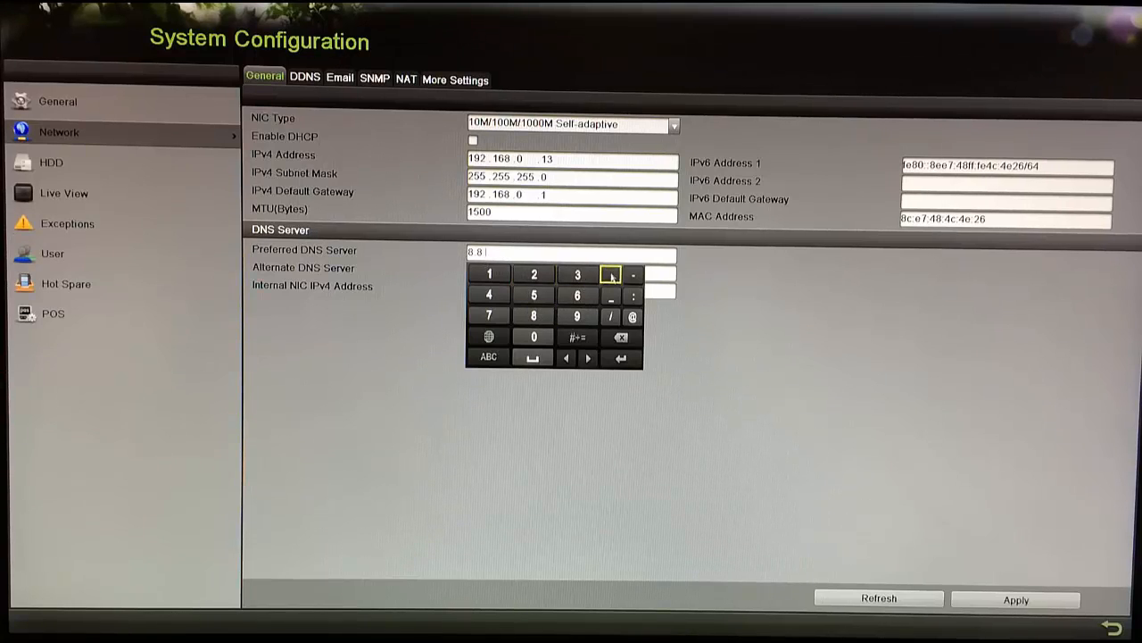
click(534, 316)
click(611, 276)
click(533, 316)
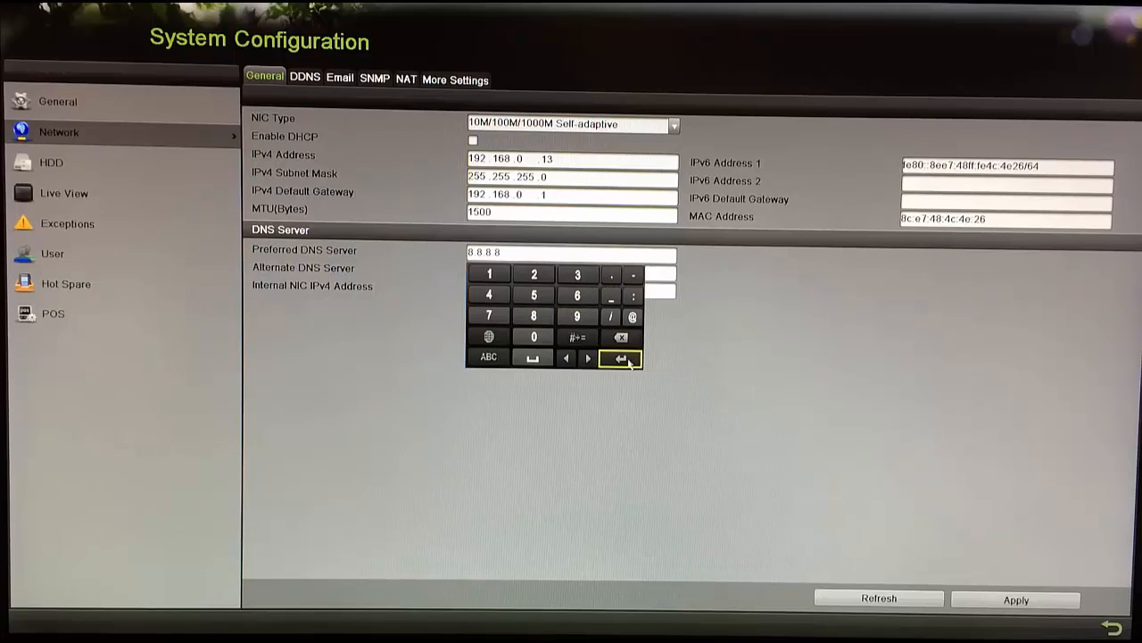
click(622, 359)
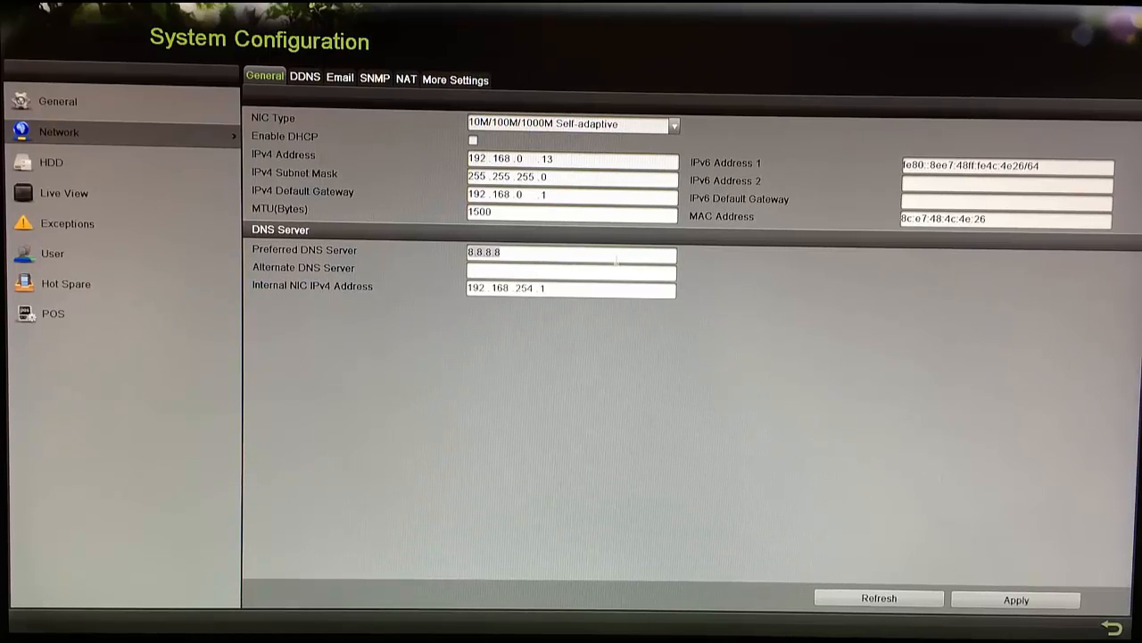
click(1018, 599)
Enable DDNS with type HiDDNS and device domain name schu1, apply the settings, and request the device URL
click(307, 78)
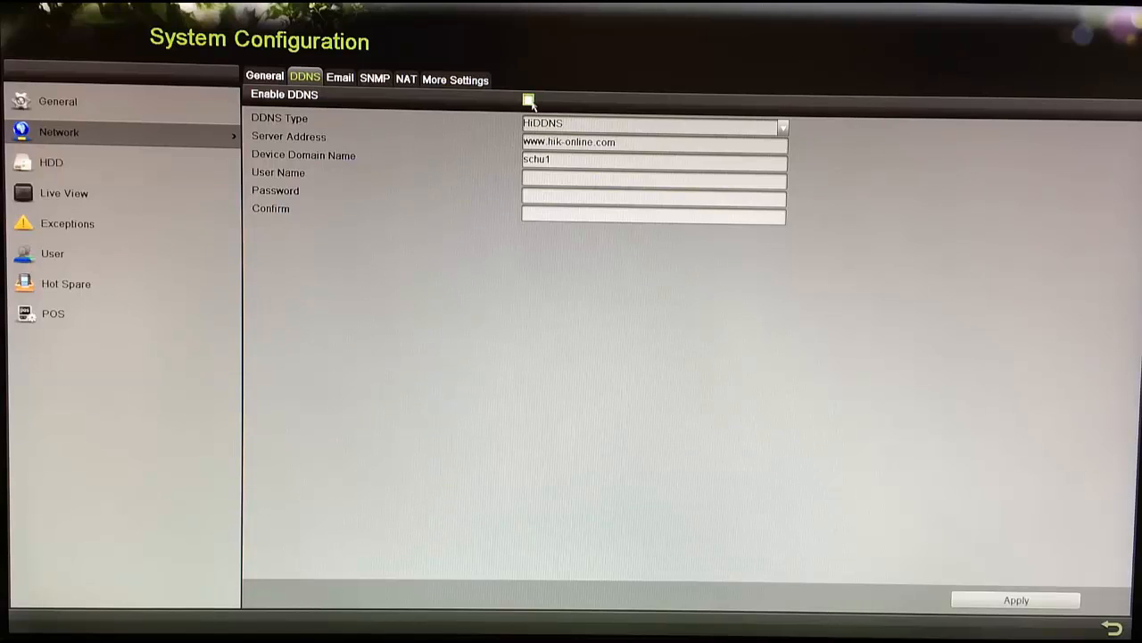
click(528, 100)
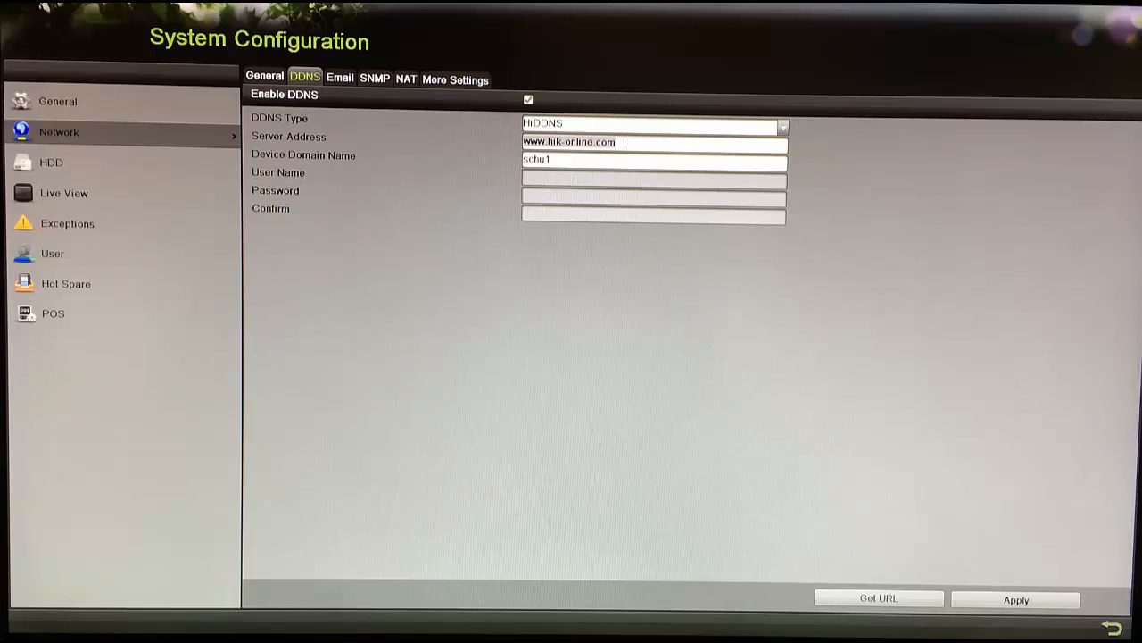
click(572, 162)
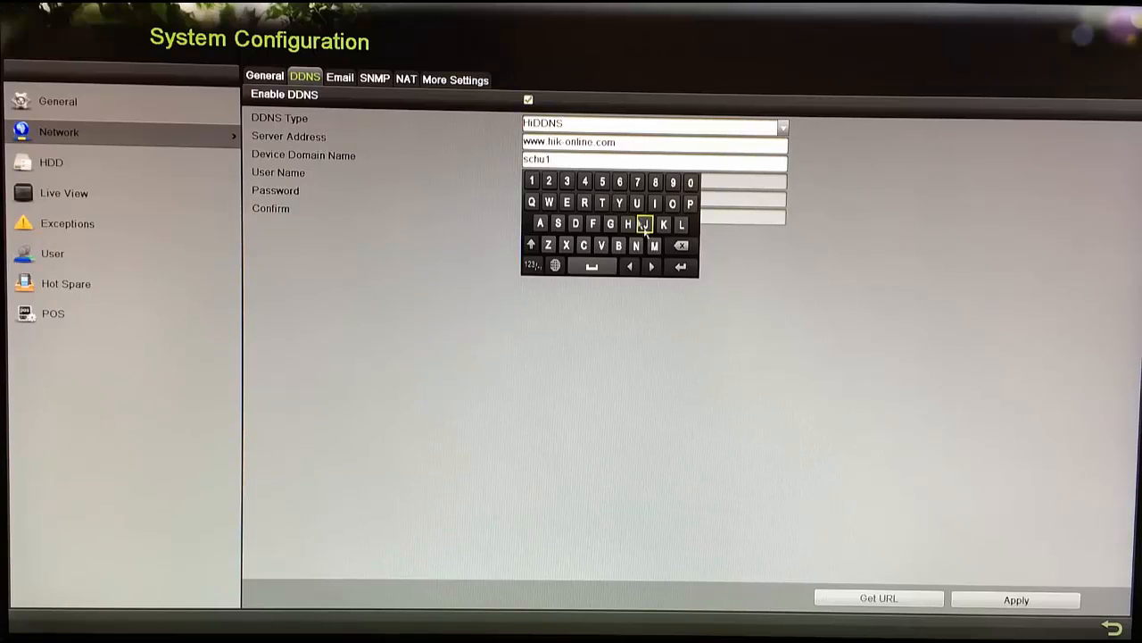
click(680, 266)
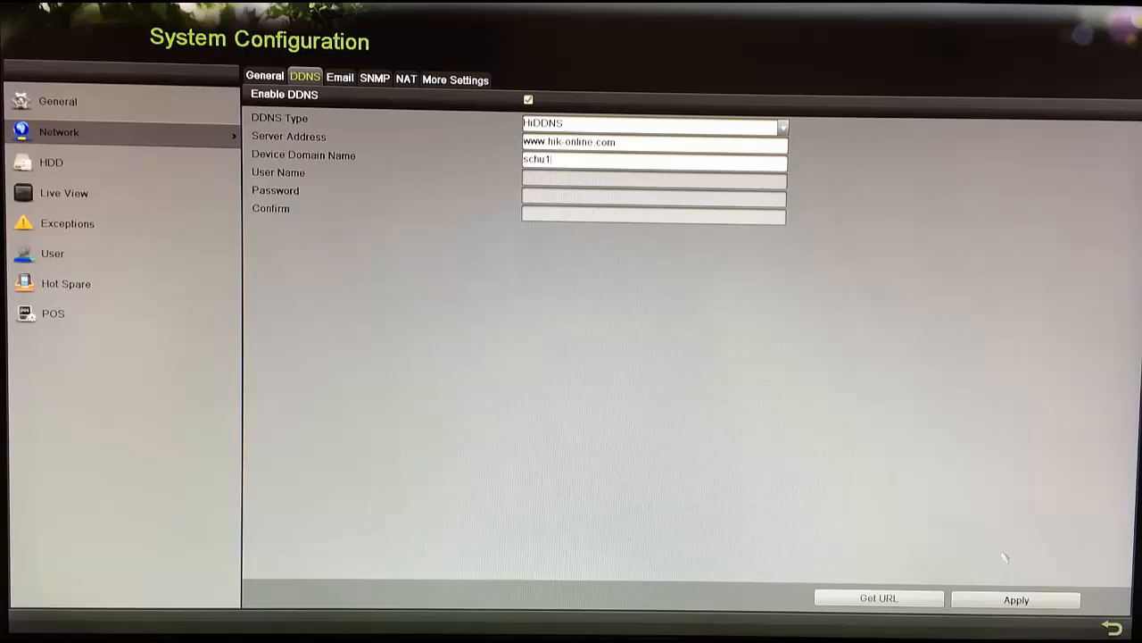
click(1018, 601)
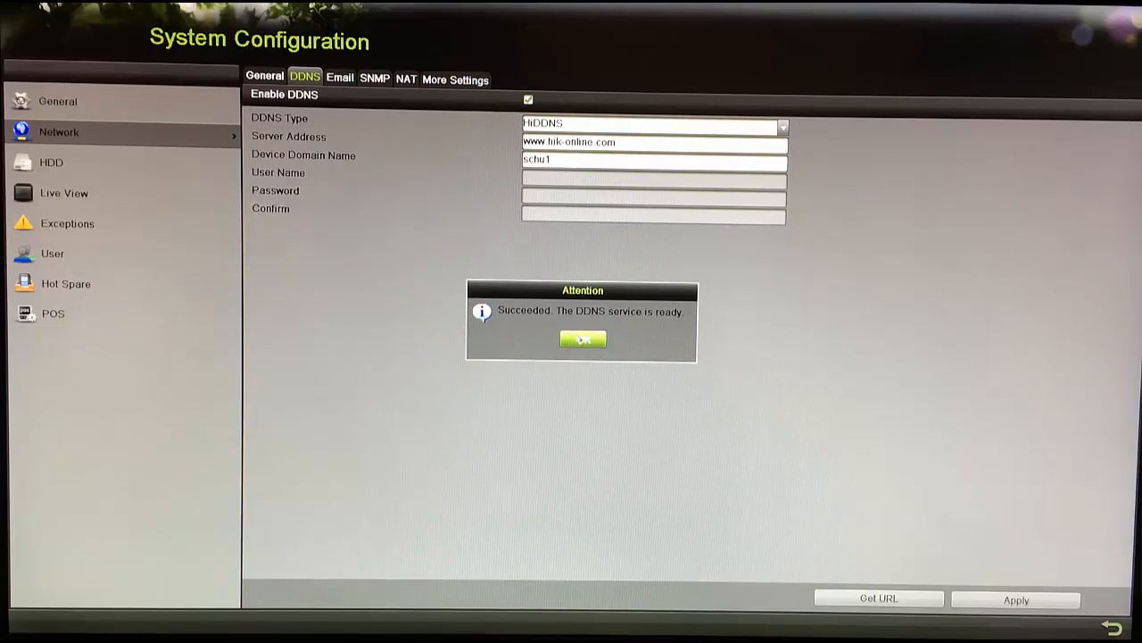
click(584, 341)
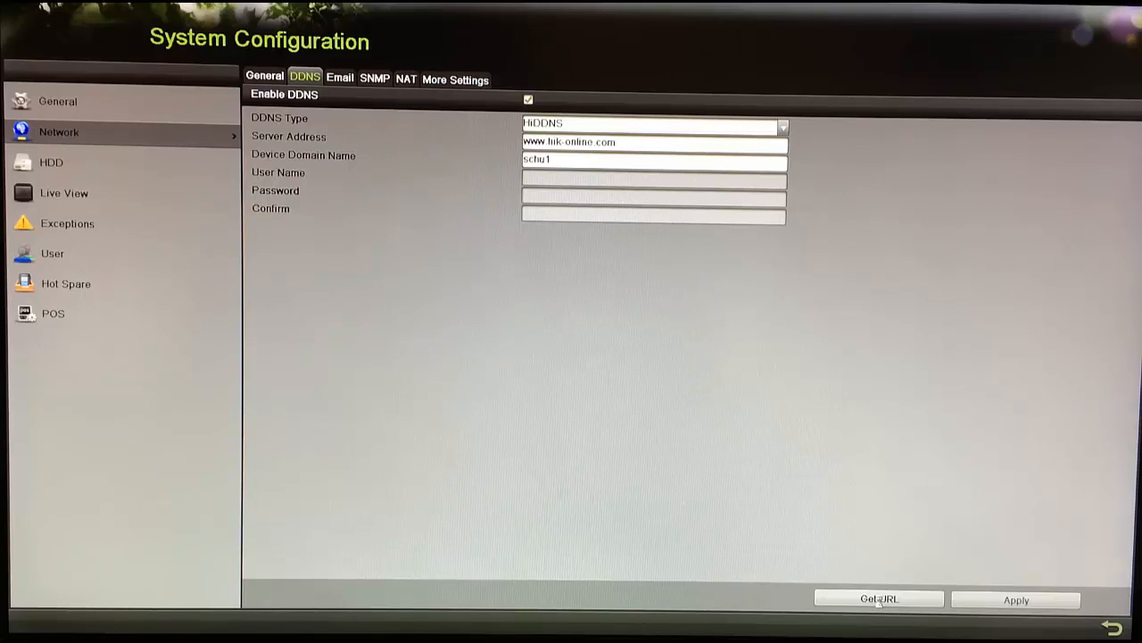
click(879, 599)
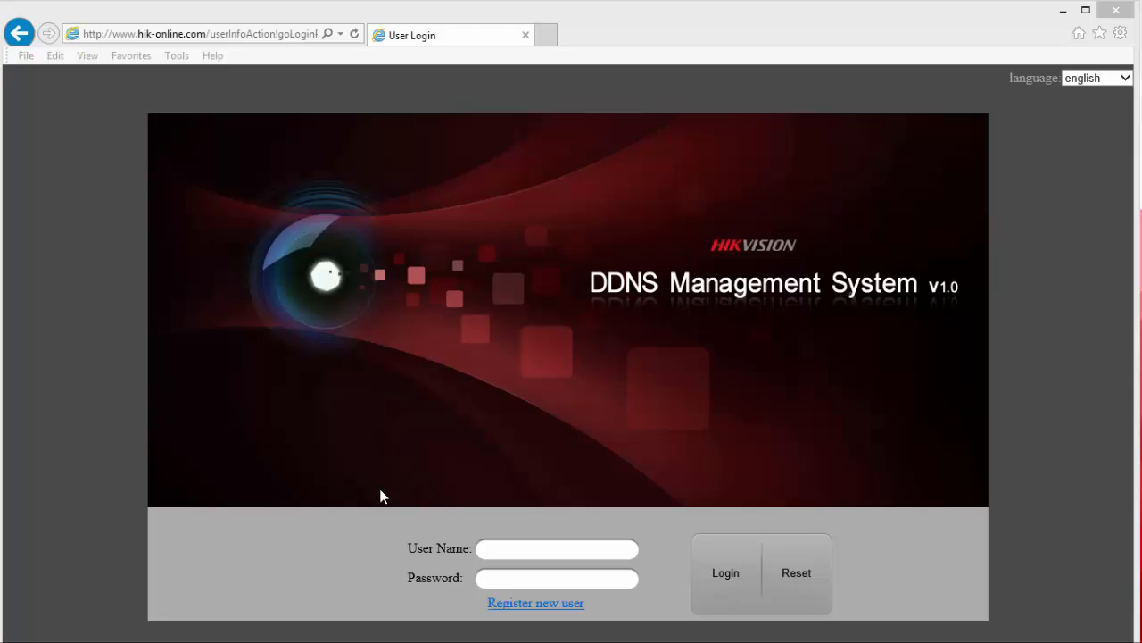
click(248, 39)
text(www.)
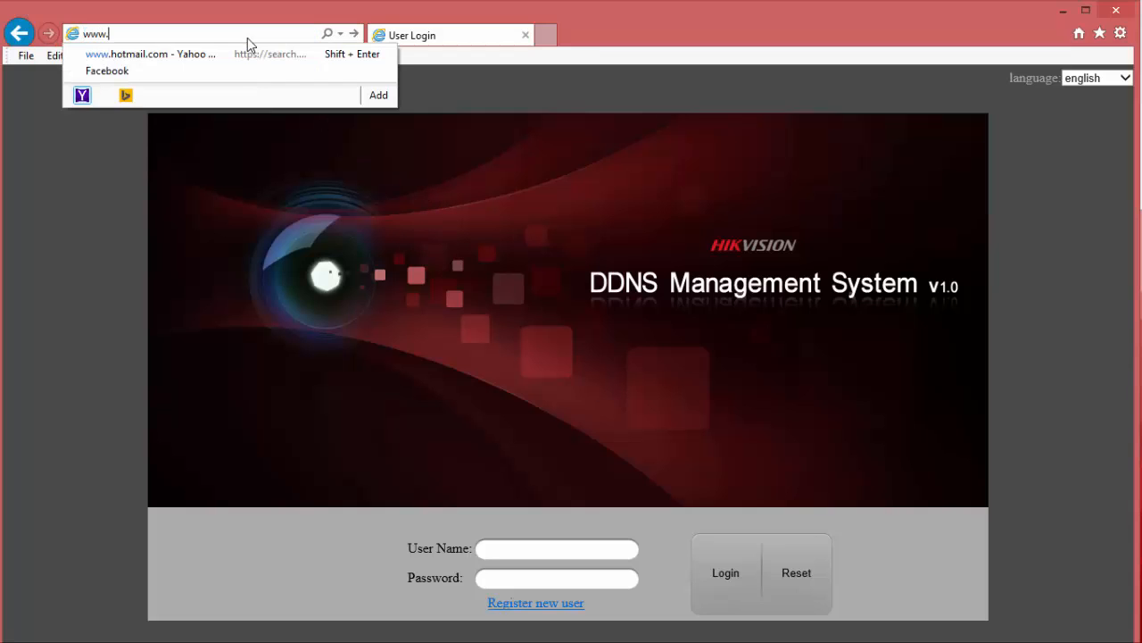
text(hik-on)
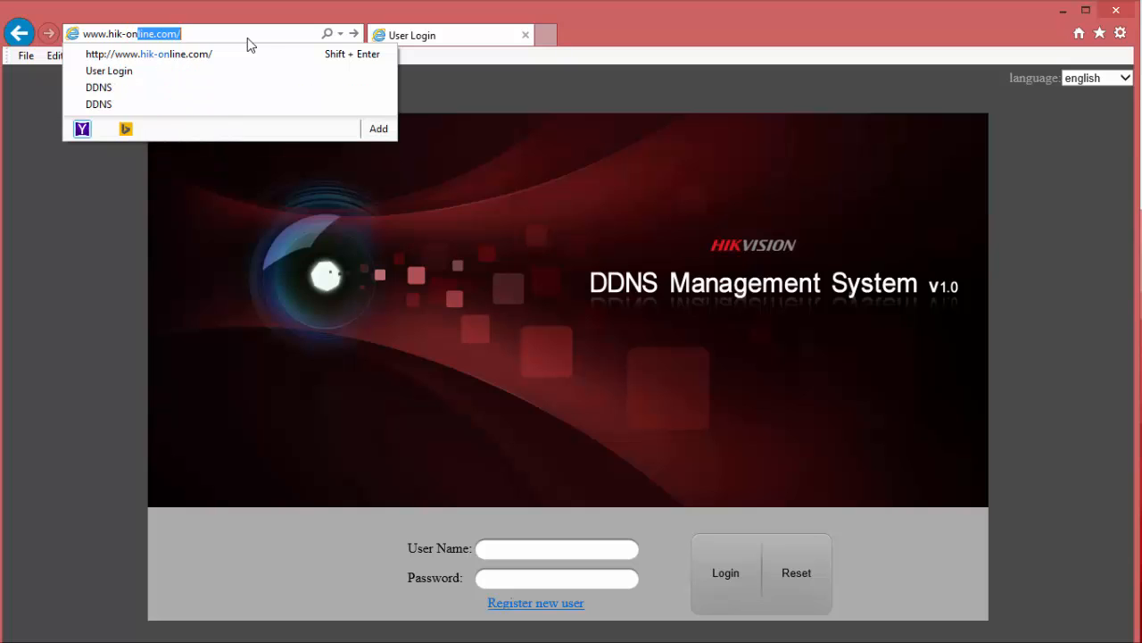
key(Delete)
text(line.com)
key(Return)
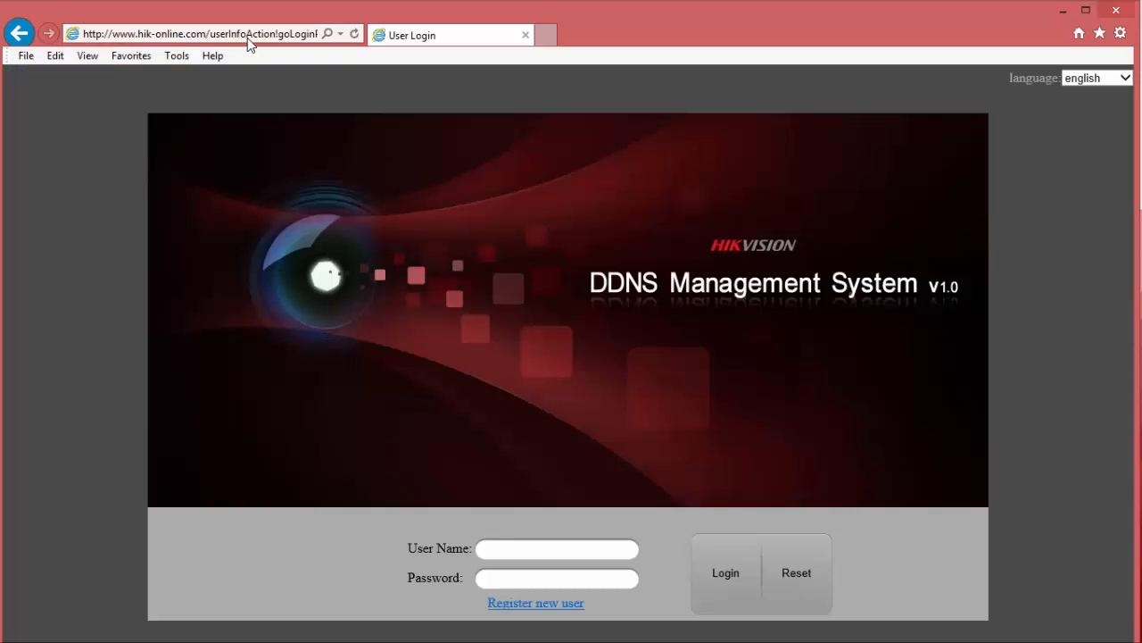
Begin registering a new user by filling in the user name, password and password confirmation, and cancel the registration
click(538, 603)
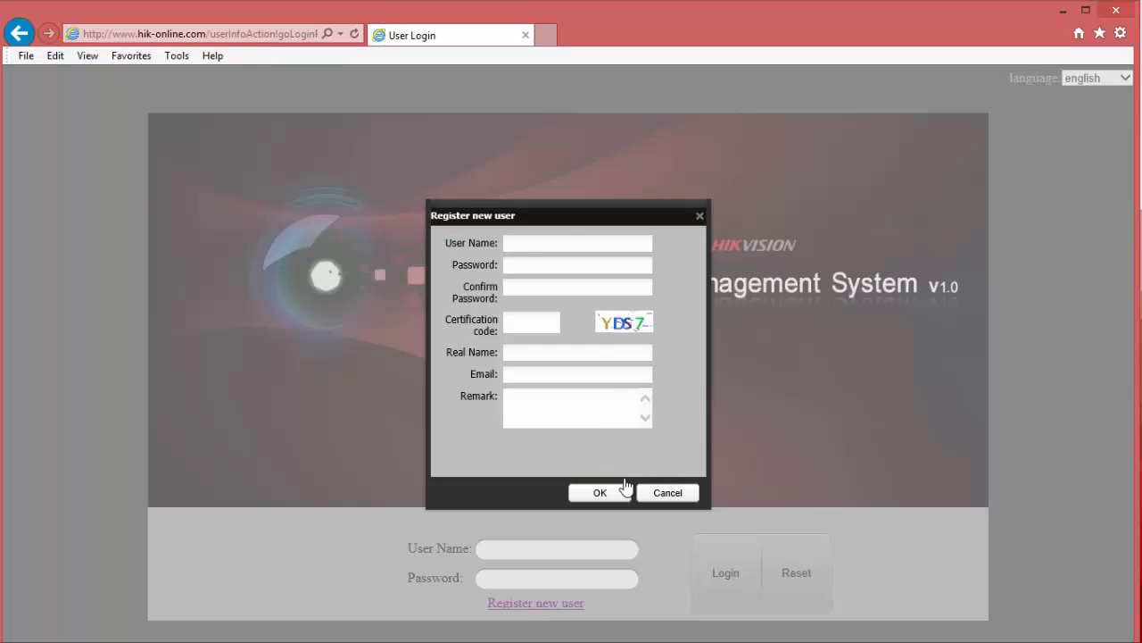
click(526, 243)
text(stephenc)
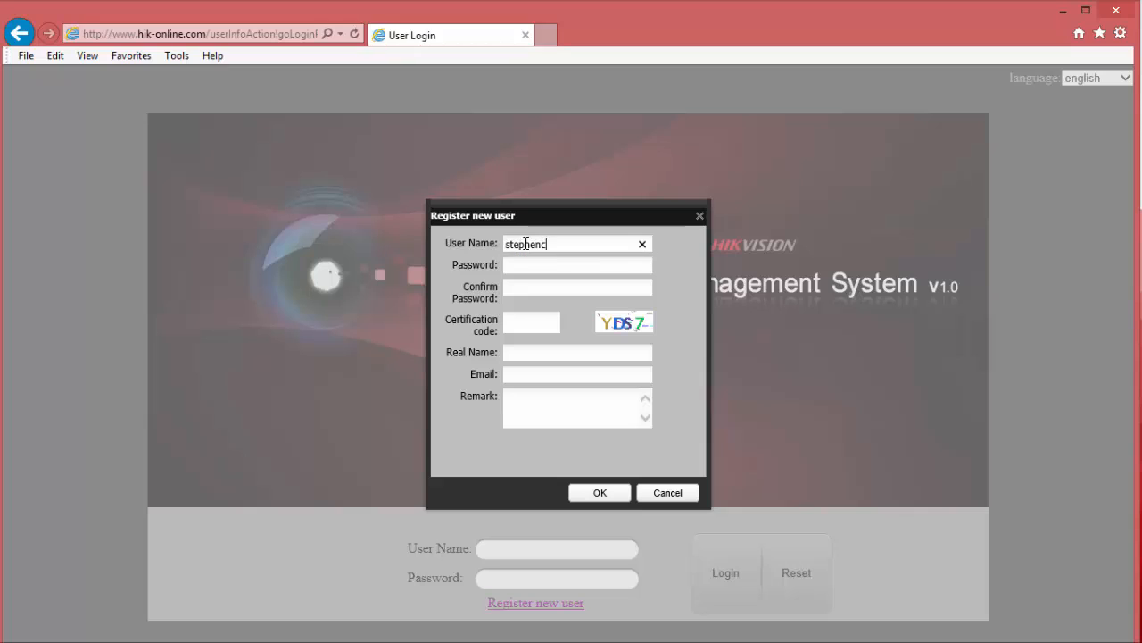
key(Tab)
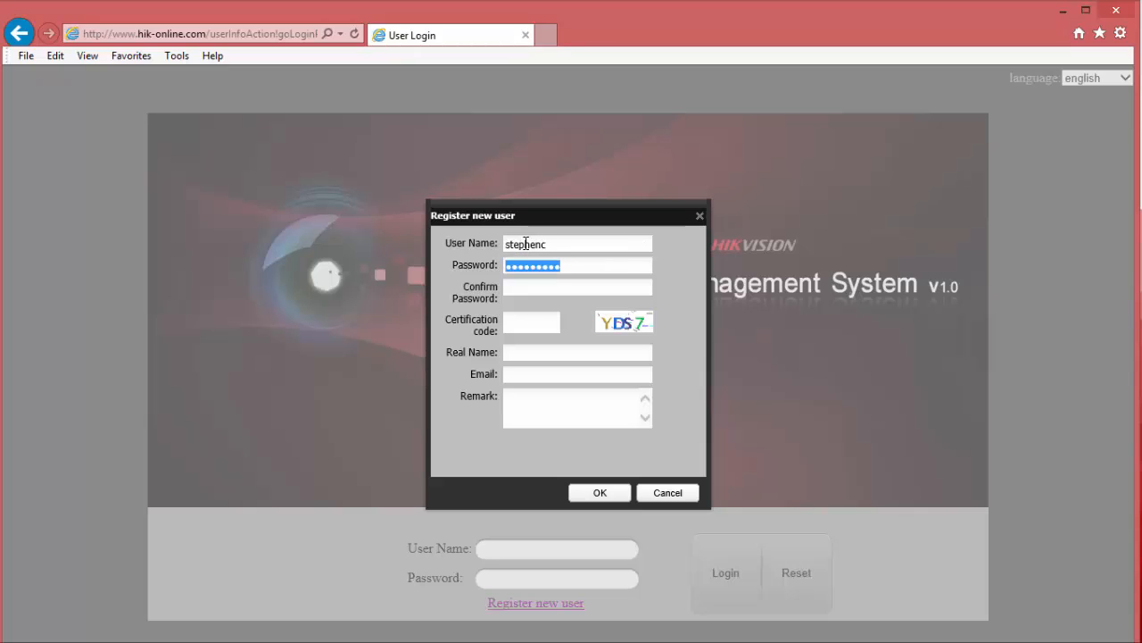
key(Tab)
text(********)
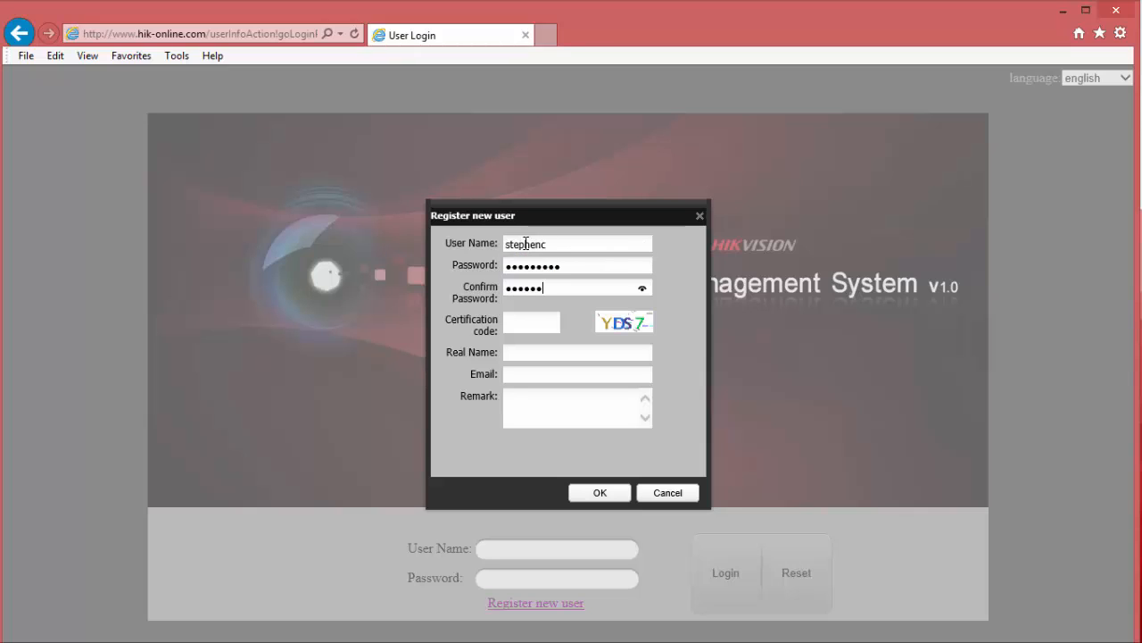
text(*)
click(683, 496)
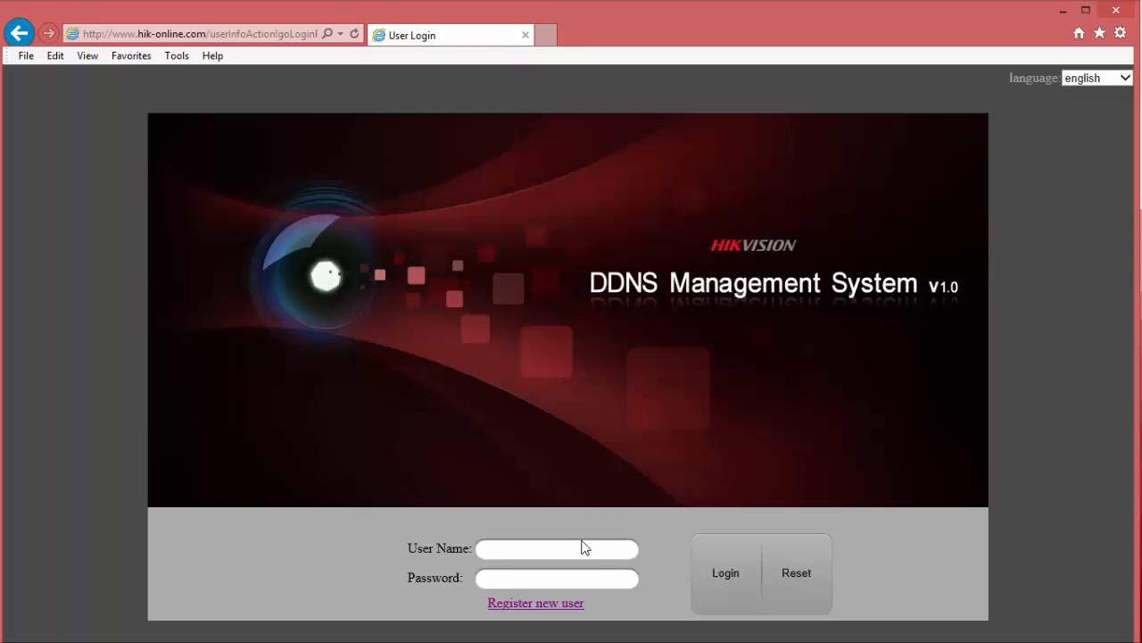
Log in to the DDNS Management System with the account user name and password, and dismiss the security notice
click(532, 548)
text(stephenc)
key(Tab)
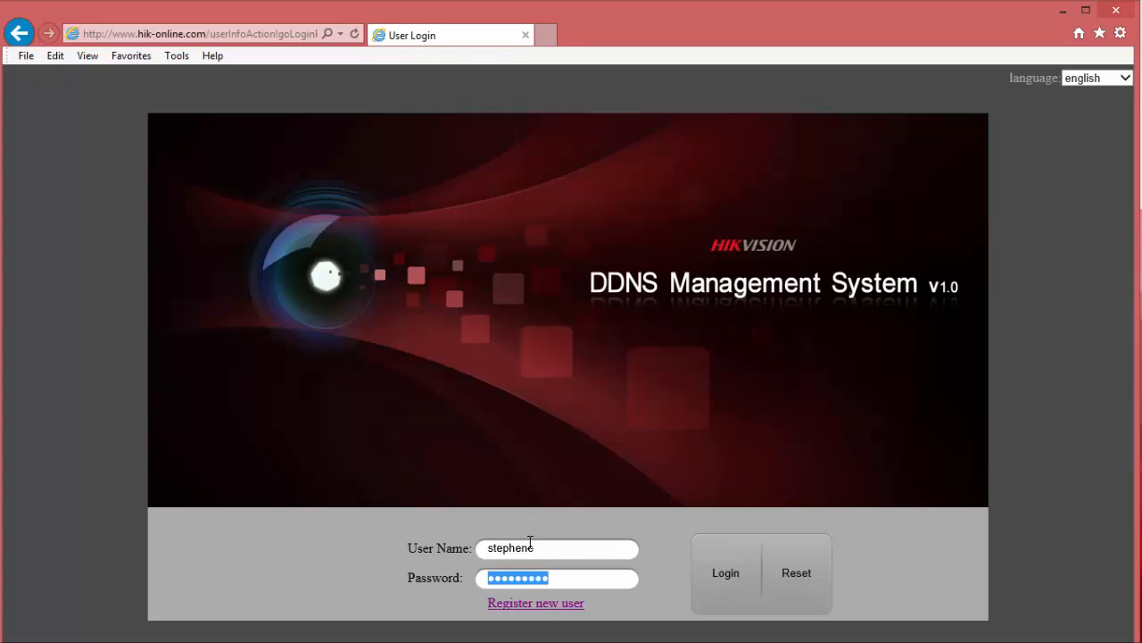
click(738, 575)
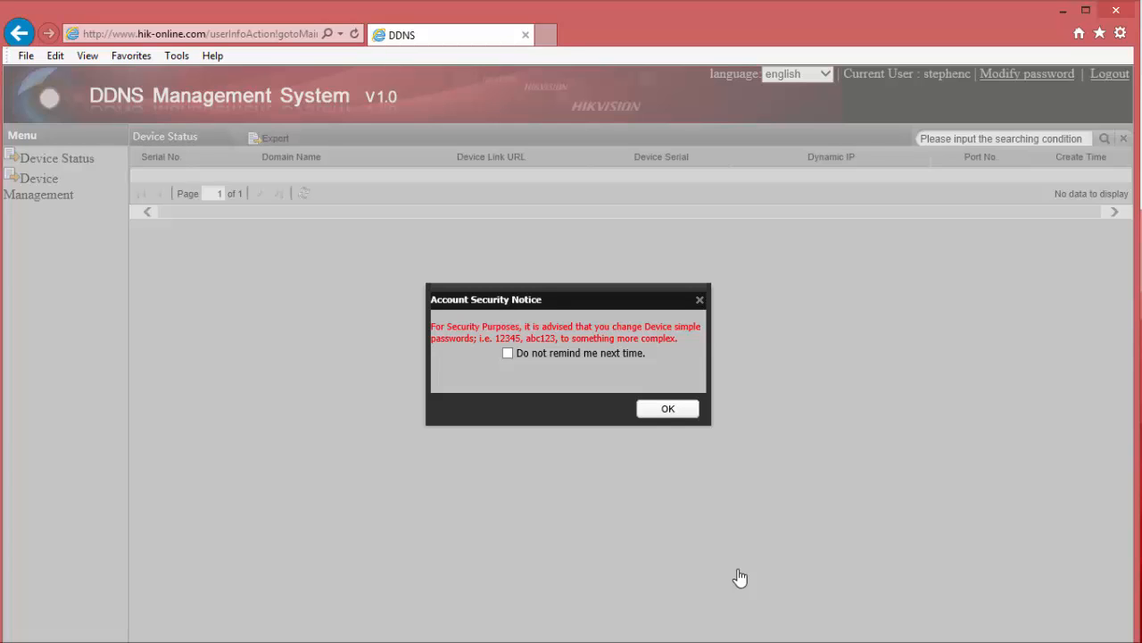
click(675, 413)
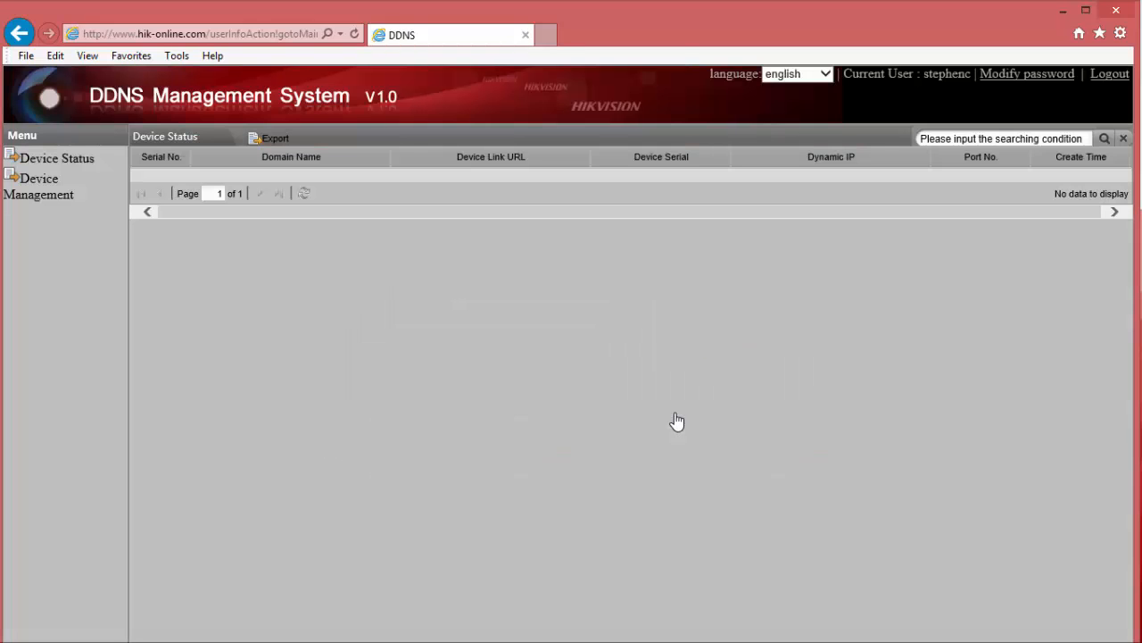
Start adding a device in Device Management with the domain name schu1
click(40, 188)
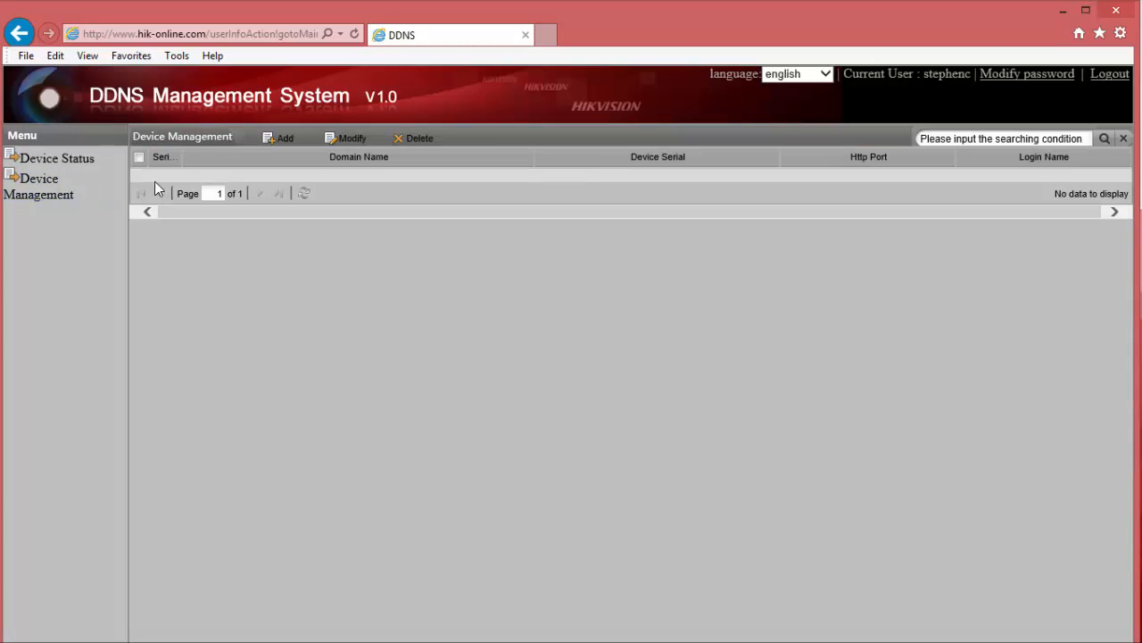
click(278, 141)
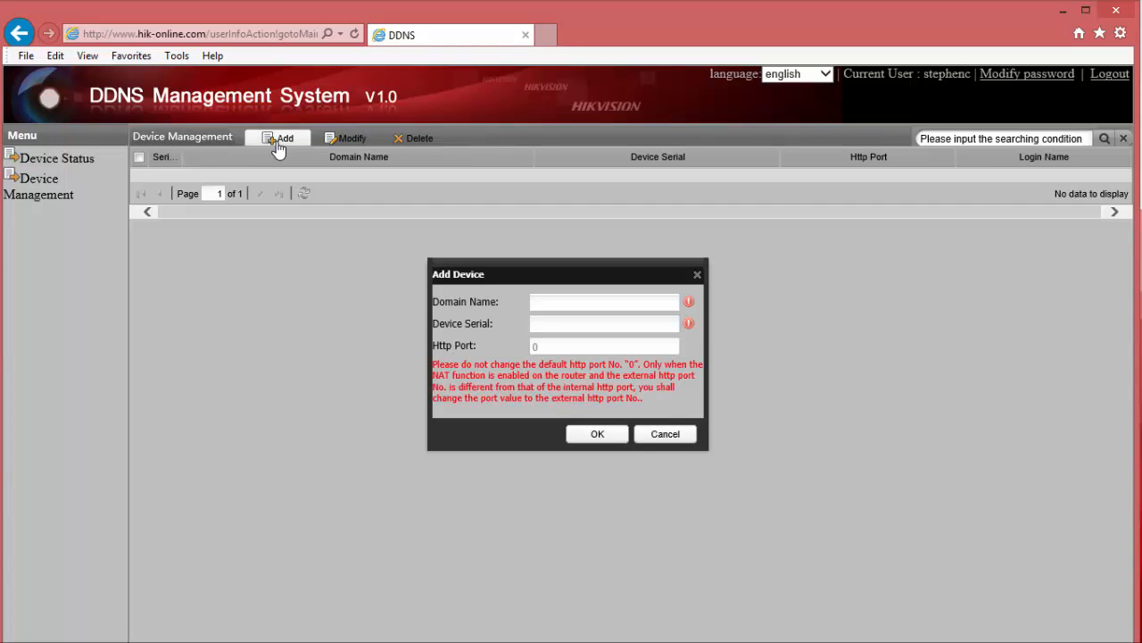
click(554, 301)
text(schu1)
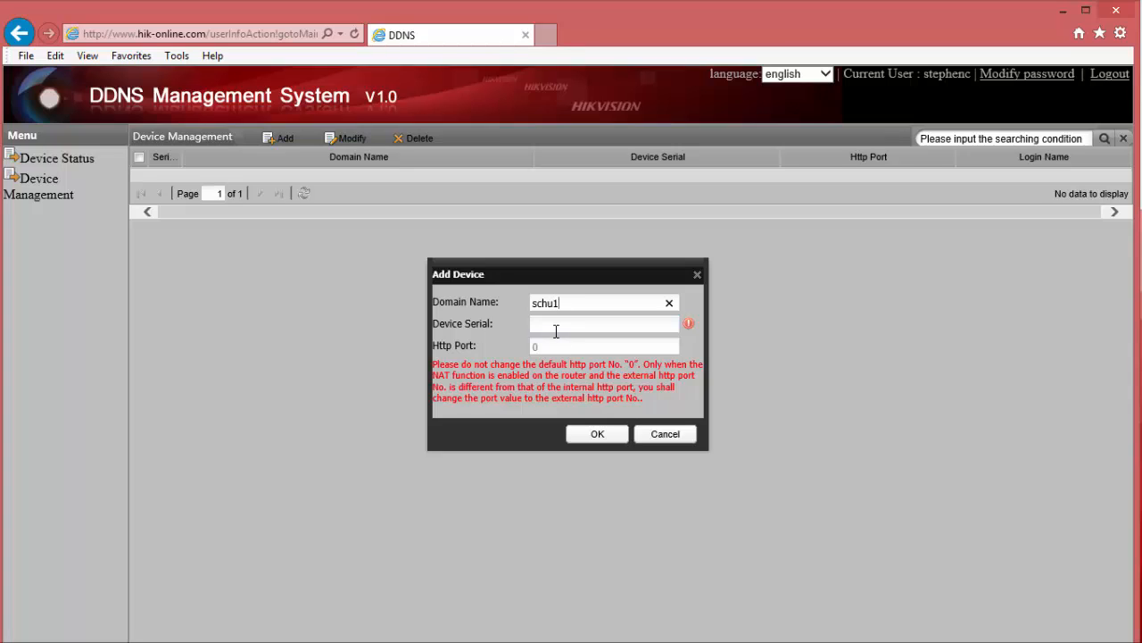
Copy the full serial number of the DS-7608NI-SE recorder from SADP into the new device's serial field
click(556, 326)
key(alt+Tab)
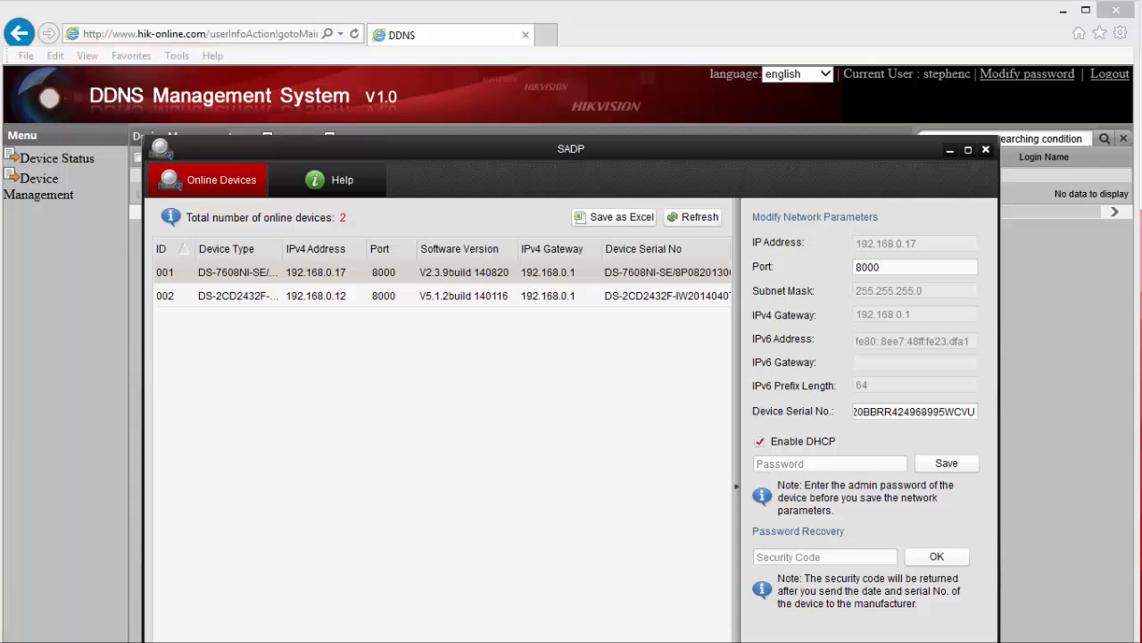
click(228, 278)
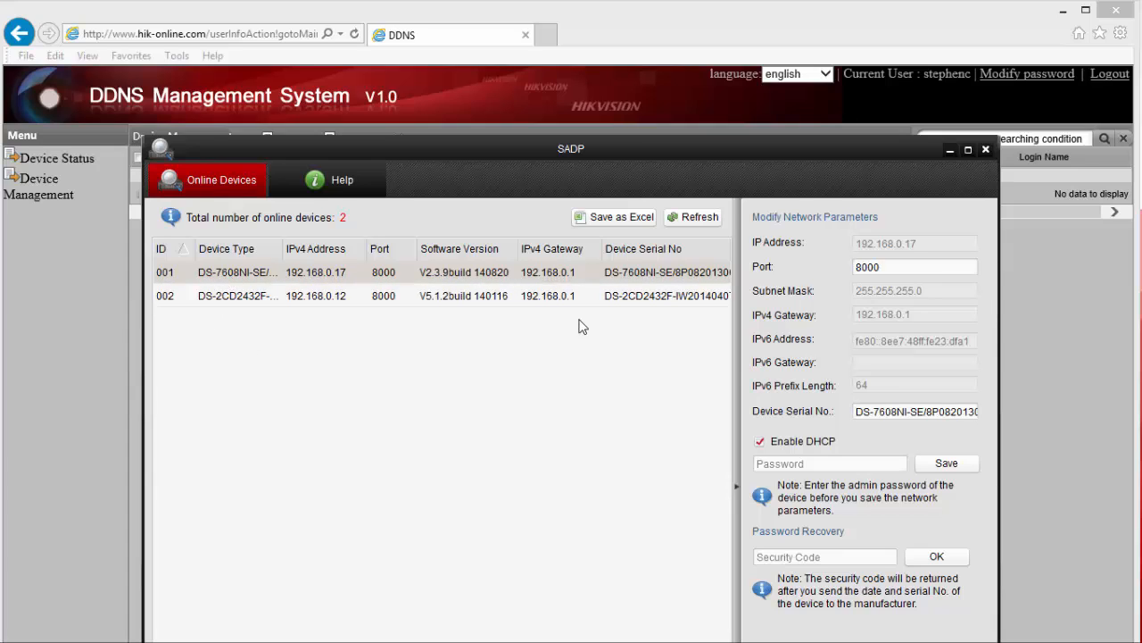
click(858, 416)
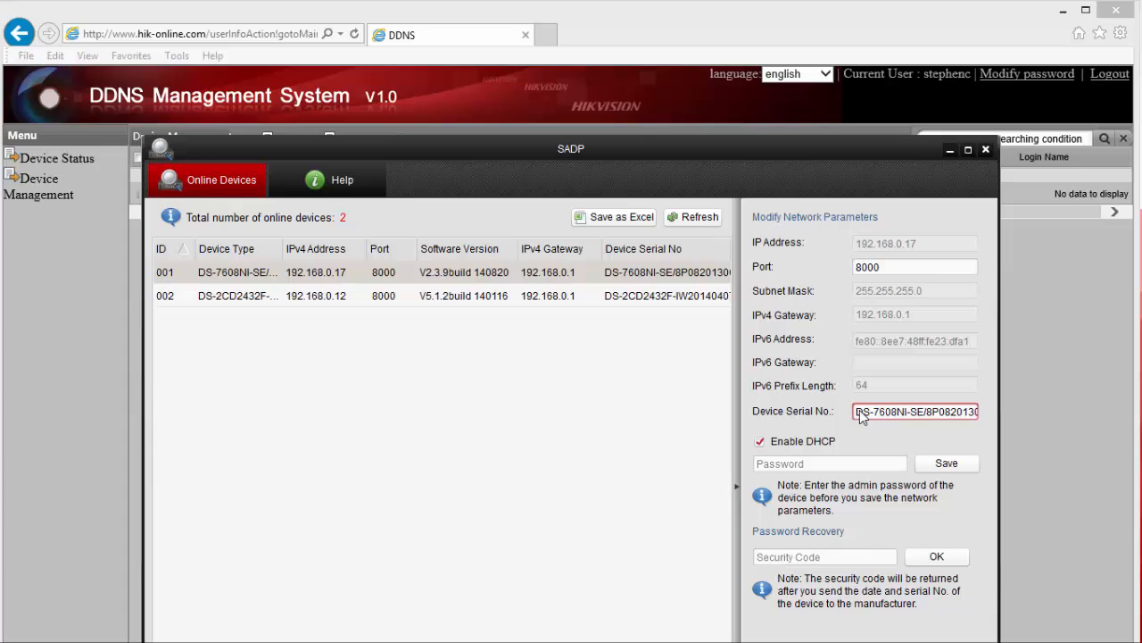
drag(858, 416, 1002, 419)
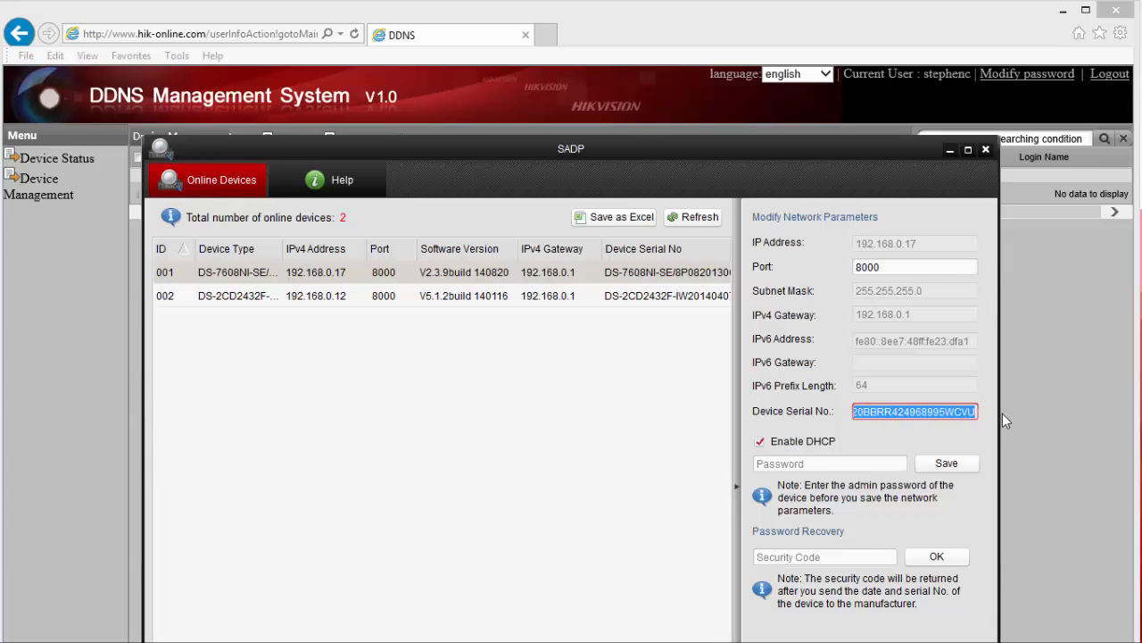
click(949, 150)
key(ctrl+v)
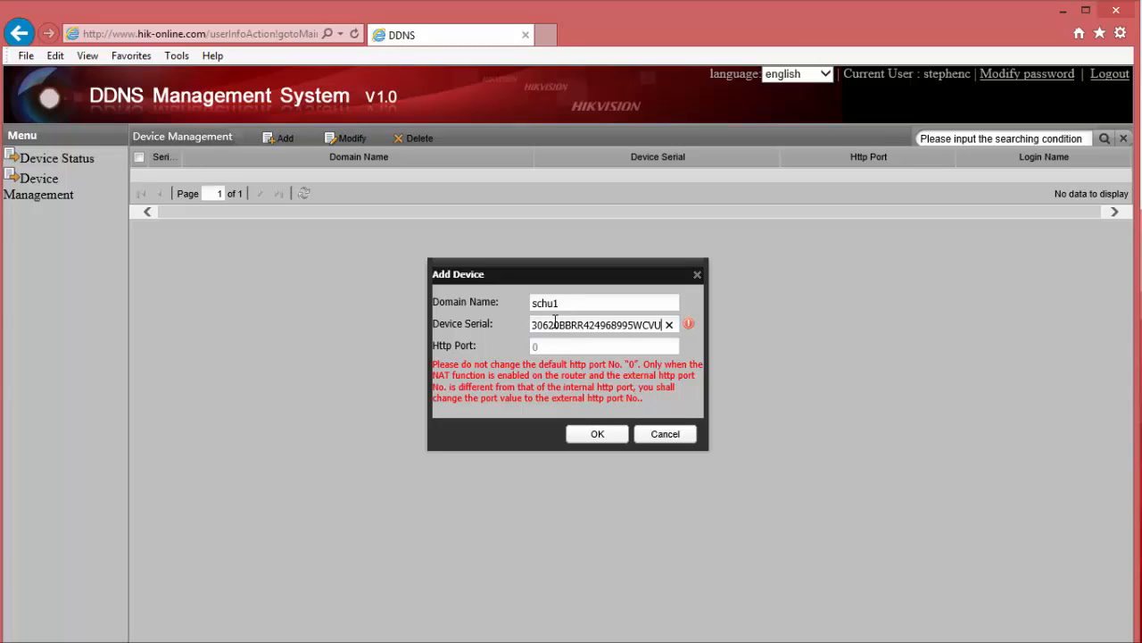
Add the device using only the nine-digit part of the pasted serial, and view the Device Status list
mouse_move(689, 329)
click(636, 327)
key(Left)
key(Left)
key(Left)
key(Left)
key(Left)
key(Left)
key(Left)
key(Left)
key(Left)
key(Left)
key(Left)
key(Left)
key(Left)
key(Left)
key(Left)
key(Left)
key(Left)
key(Left)
key(Left)
key(Left)
key(Left)
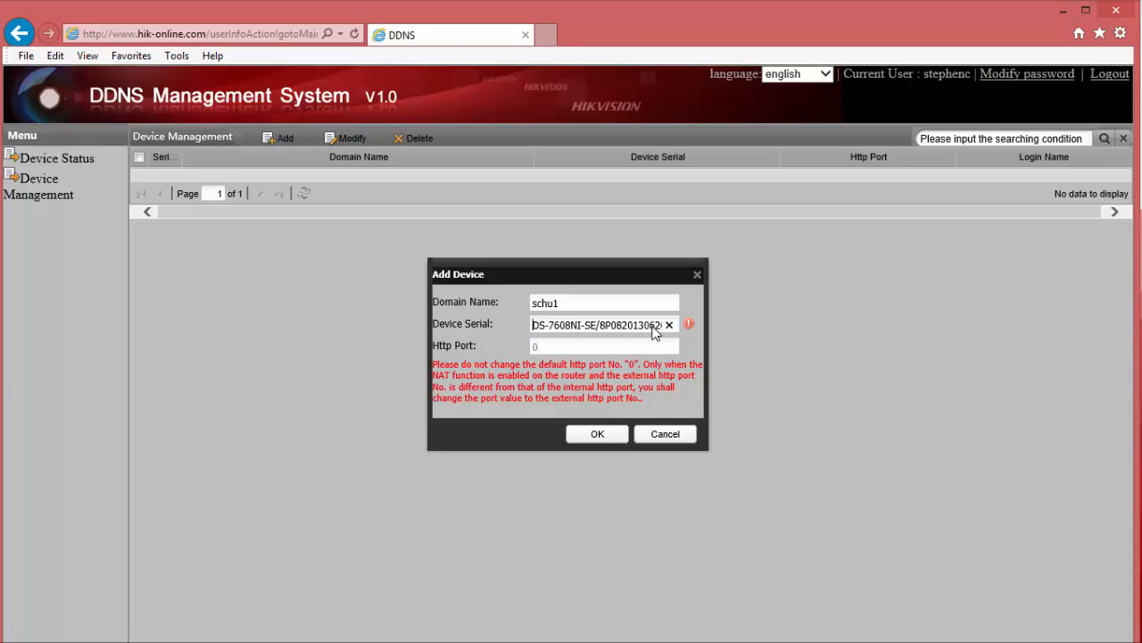
click(601, 324)
key(BackSpace)
click(590, 436)
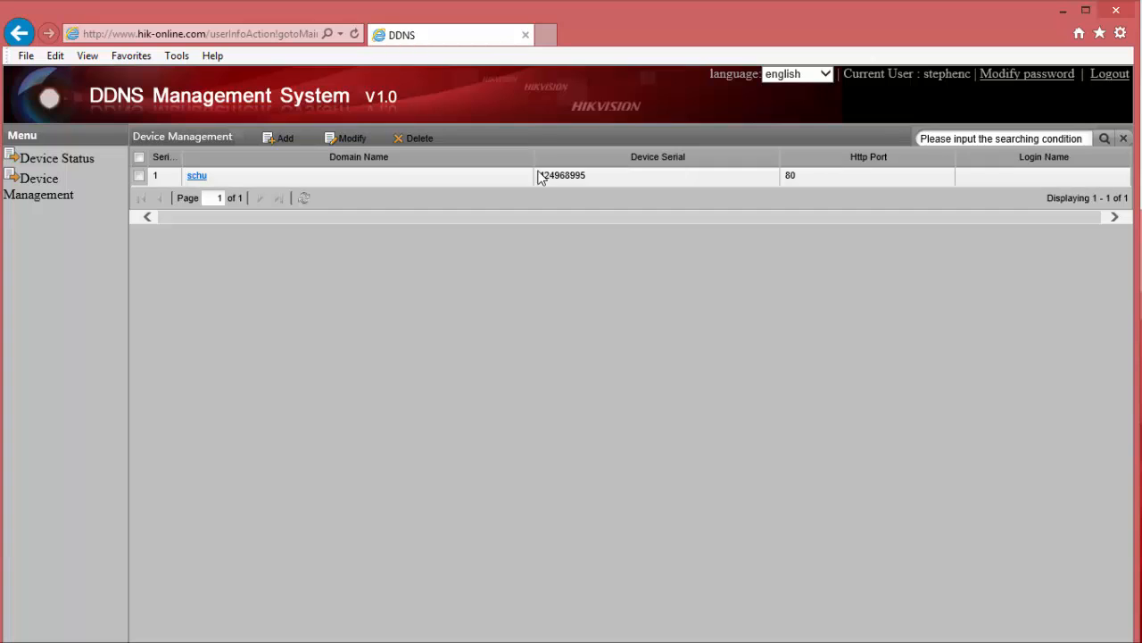
click(56, 162)
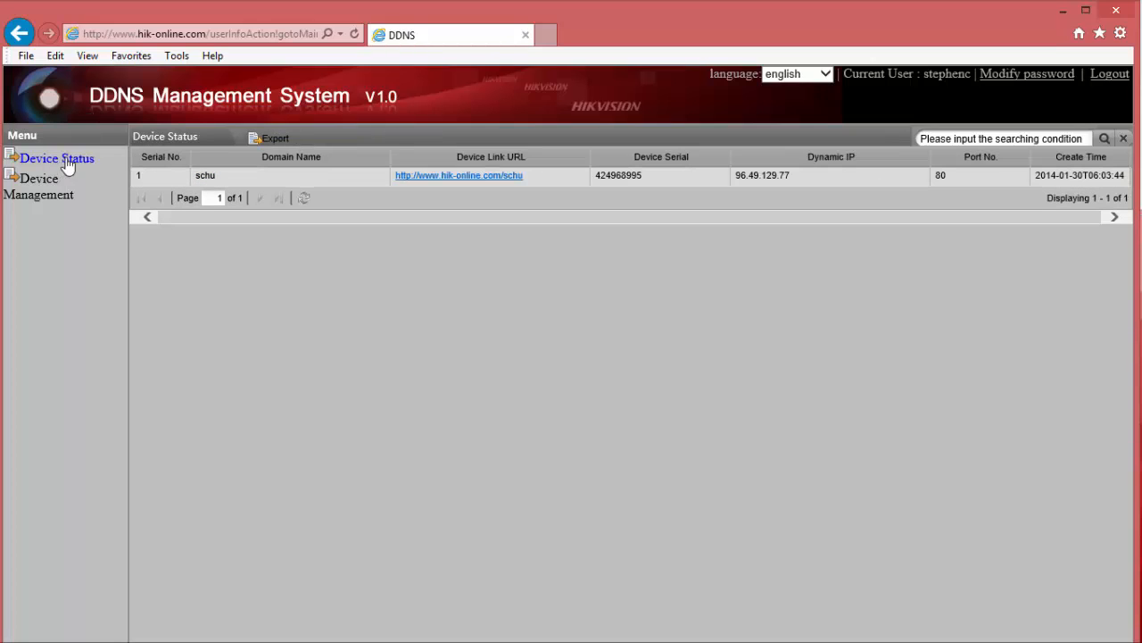